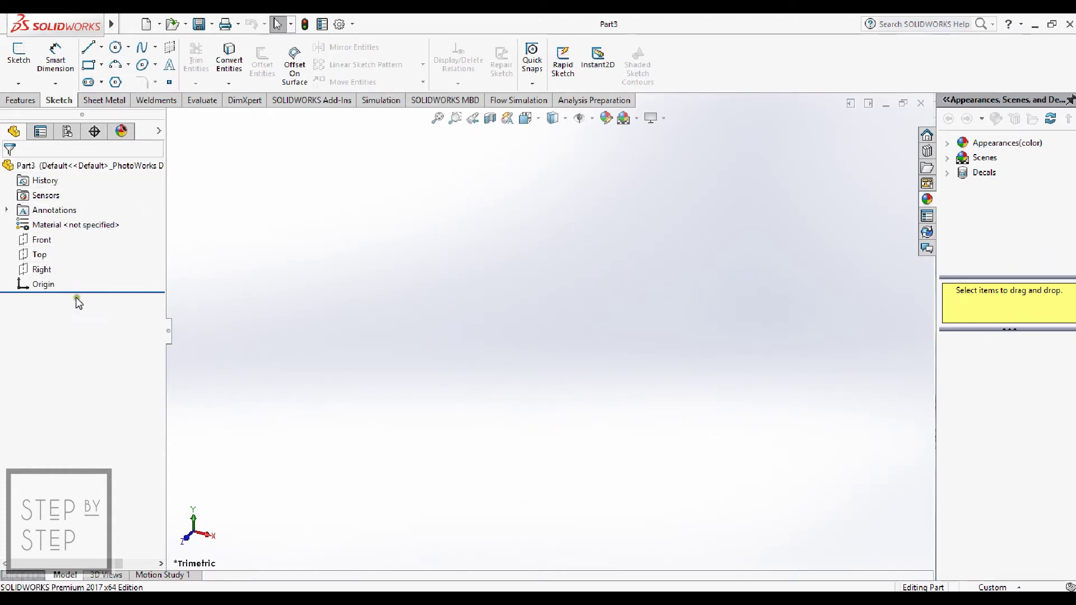
Step: Start a sketch on the Front plane and draw five connected lines, beginning with a horizontal one about 141 mm long
right_click(39, 241)
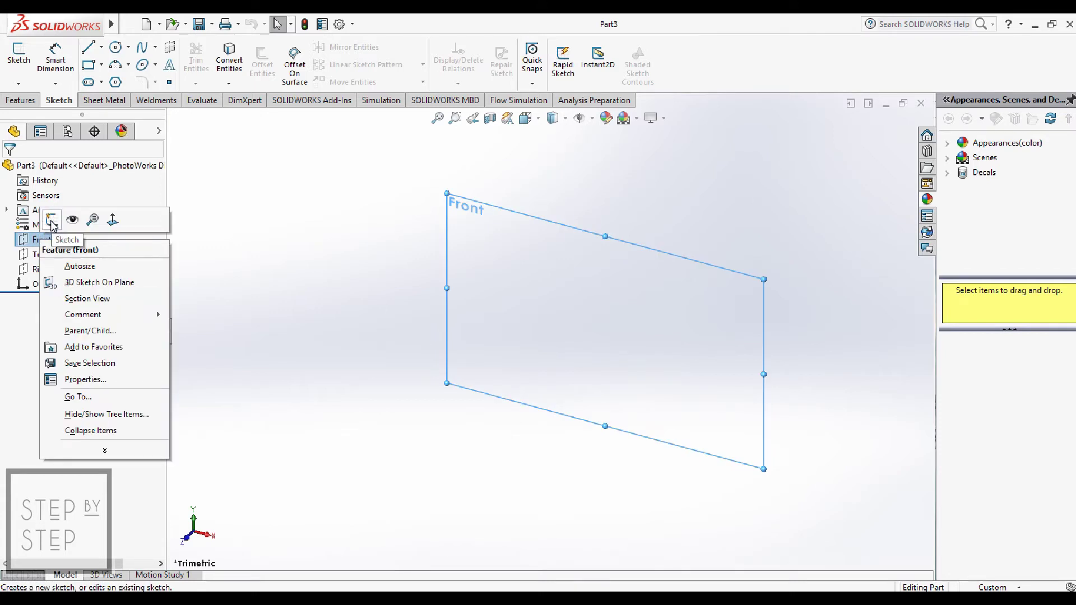
left_click(51, 220)
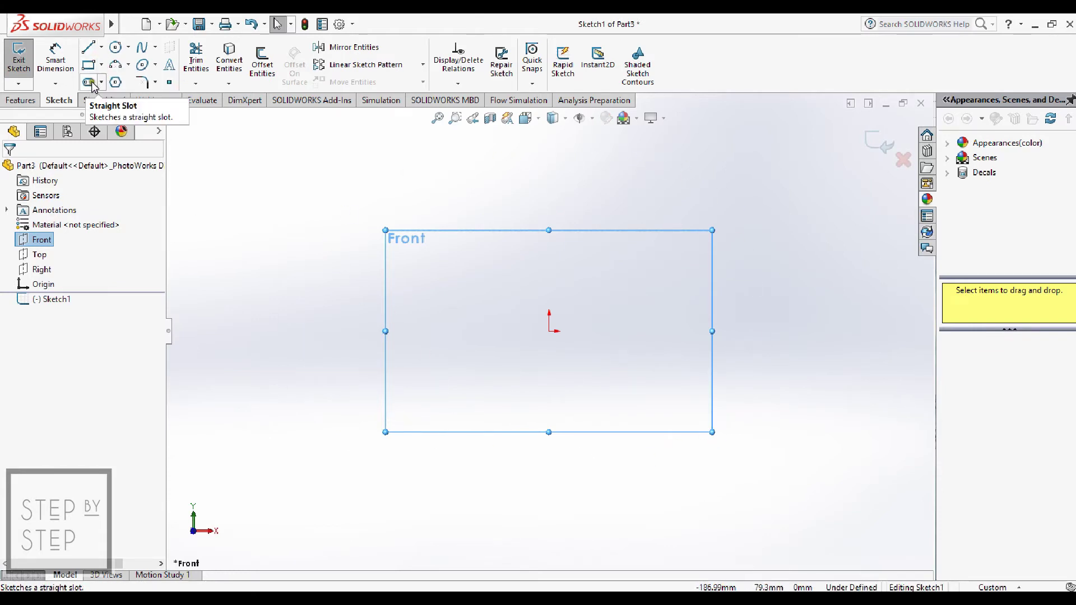
left_click(90, 51)
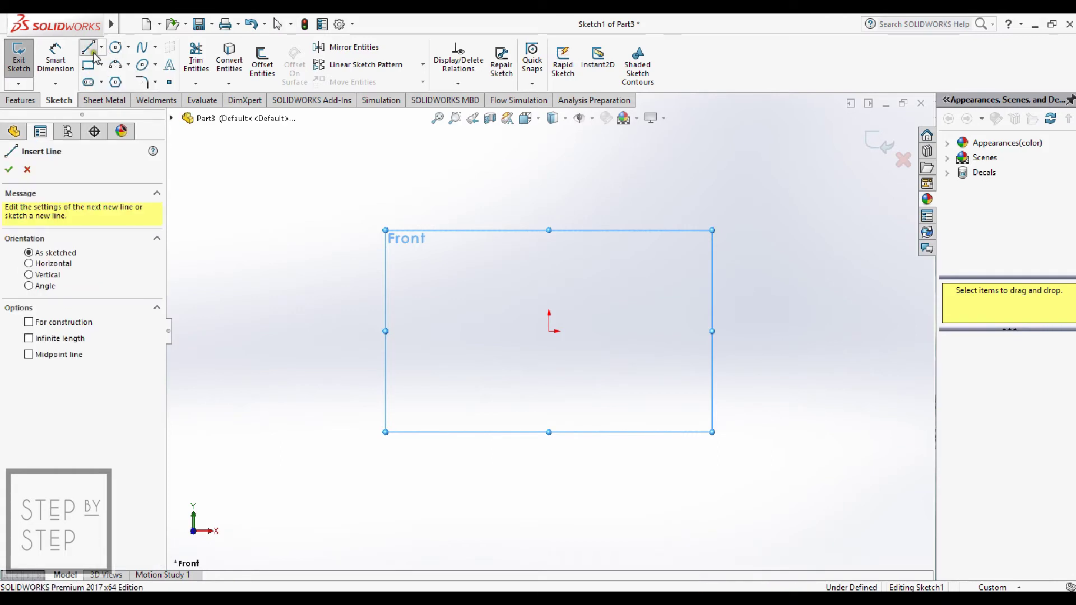
left_click(285, 248)
left_click(569, 248)
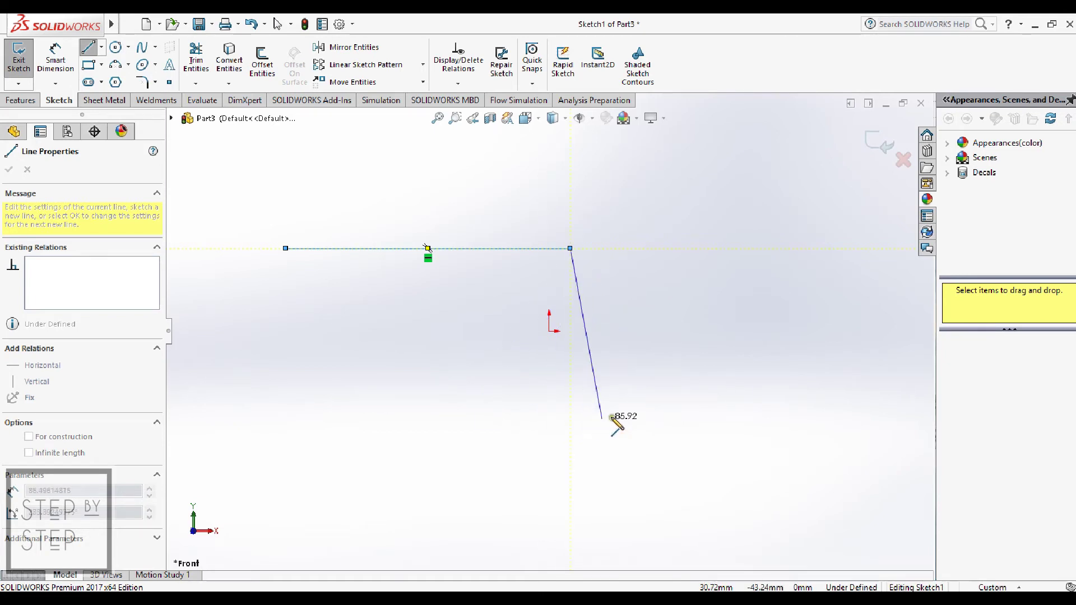
left_click(670, 410)
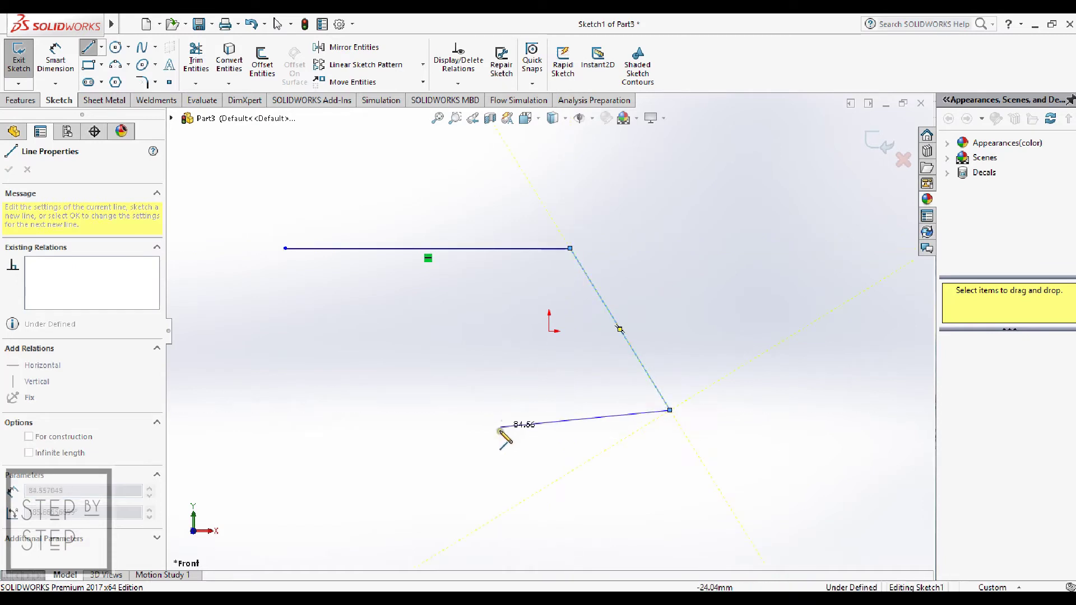
left_click(498, 444)
left_click(497, 303)
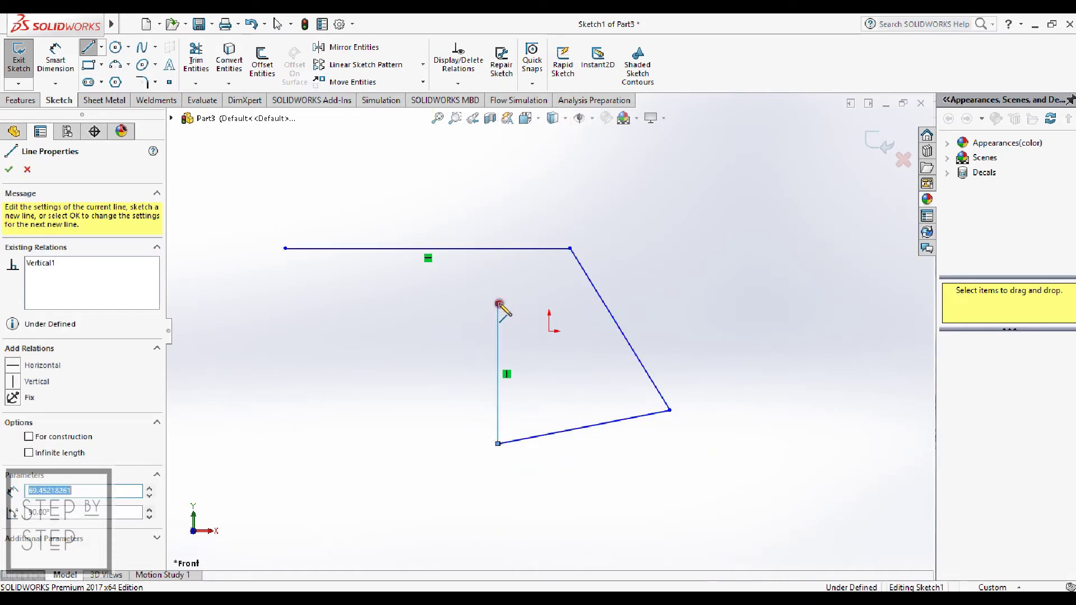
left_click(347, 431)
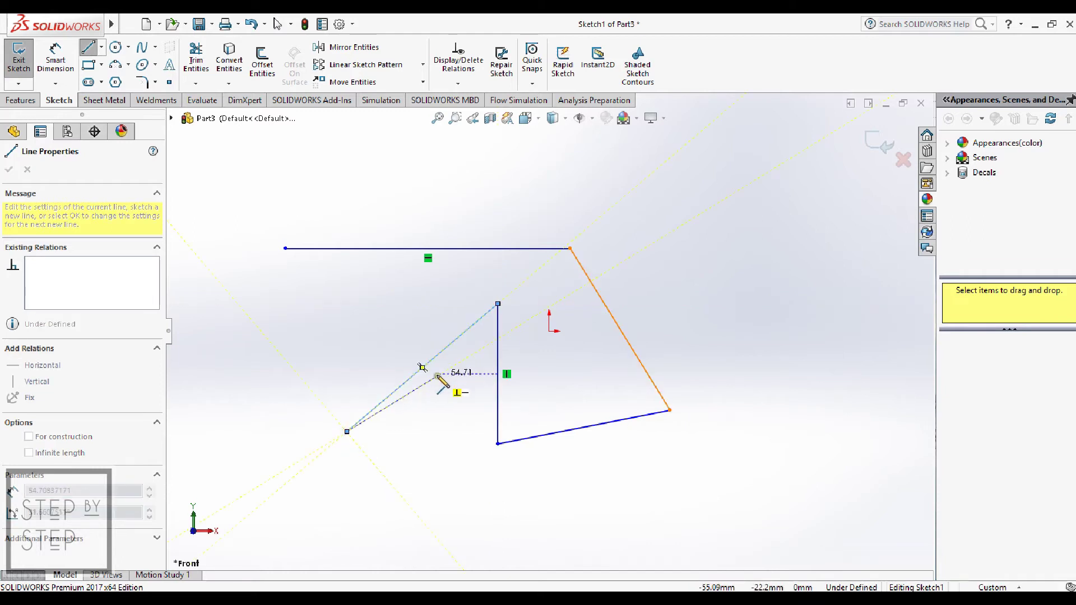
key("Escape")
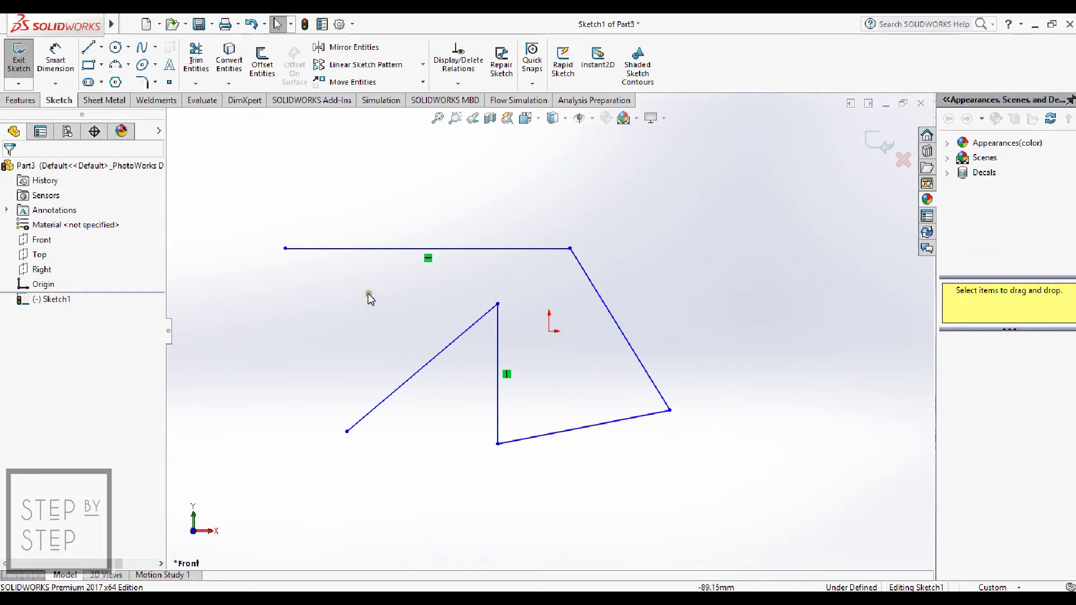
Step: Replace the top line's horizontal relation with a vertical relation
left_click(398, 249)
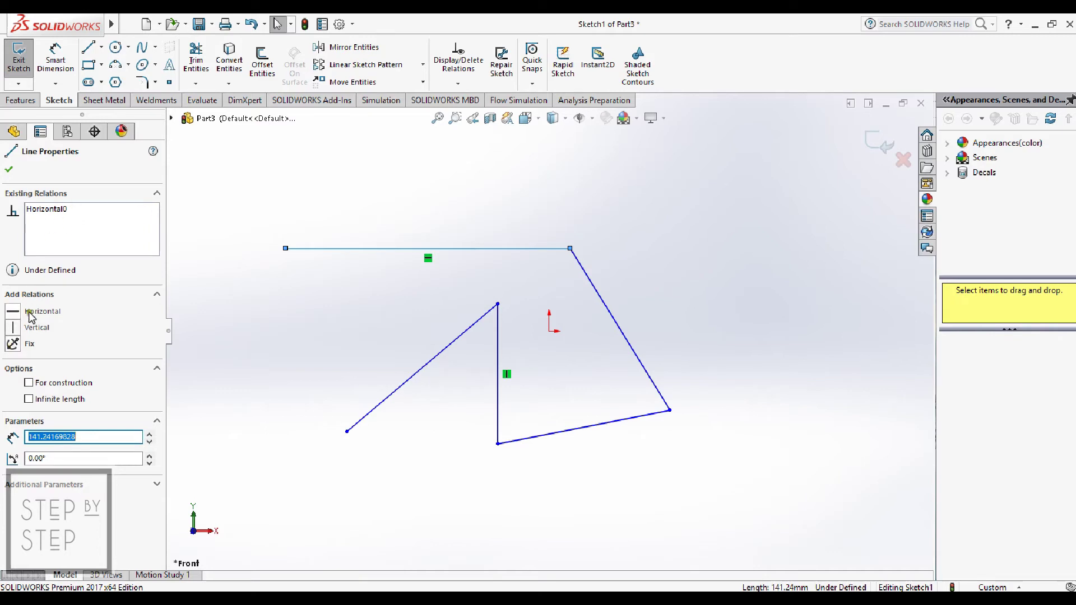
left_click(70, 209)
key("Delete")
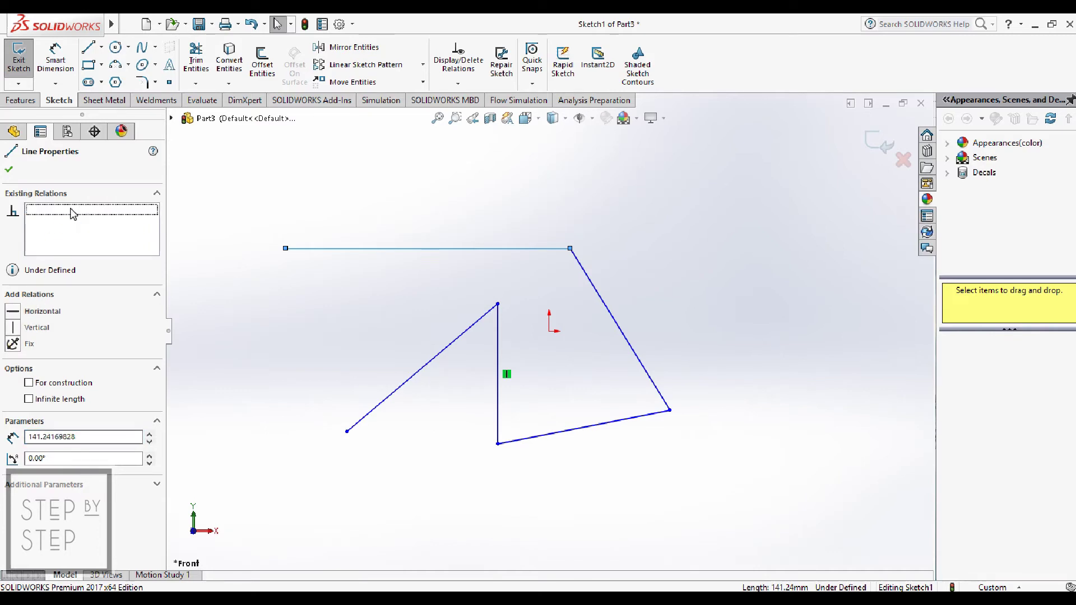
left_click(14, 328)
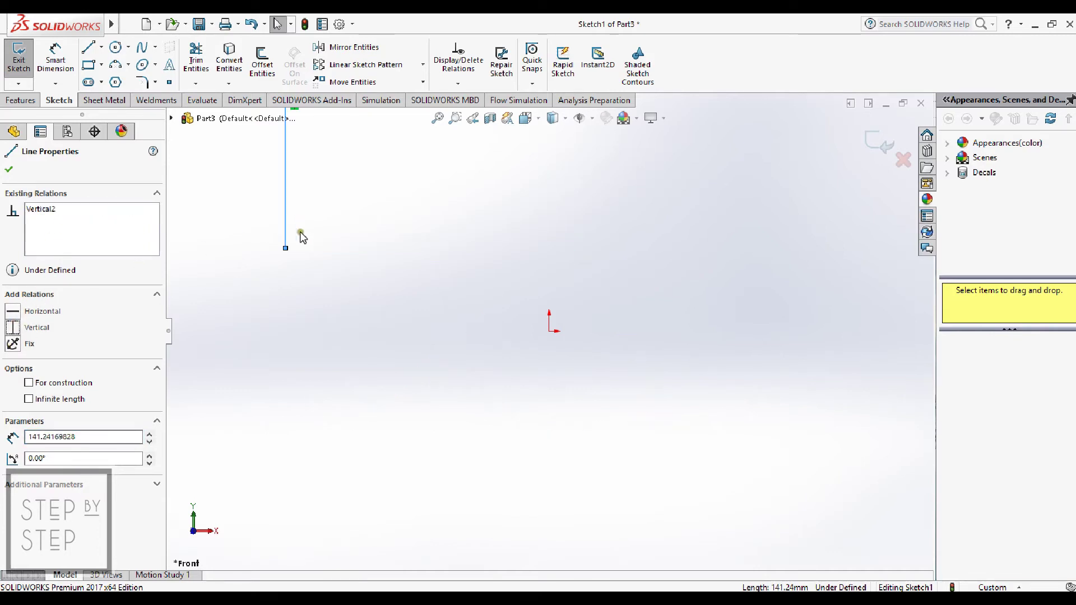
Step: Delete the selected line's vertical relation and make the line horizontal again
left_click(46, 210)
key("Delete")
left_click(13, 312)
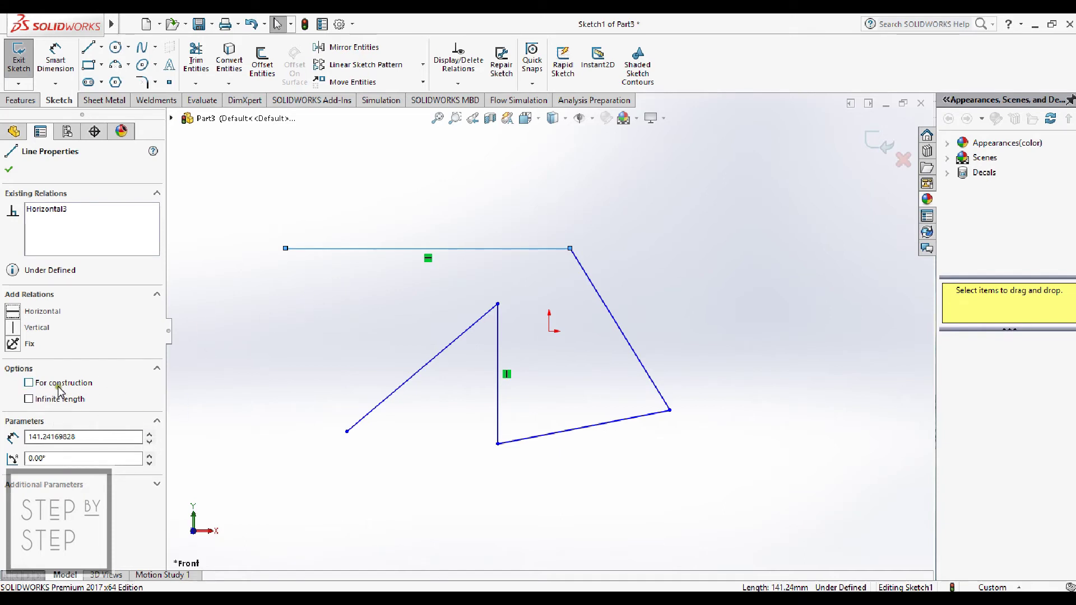
Step: Turn the top line's construction and infinite-length options on and back off, one after the other
left_click(29, 383)
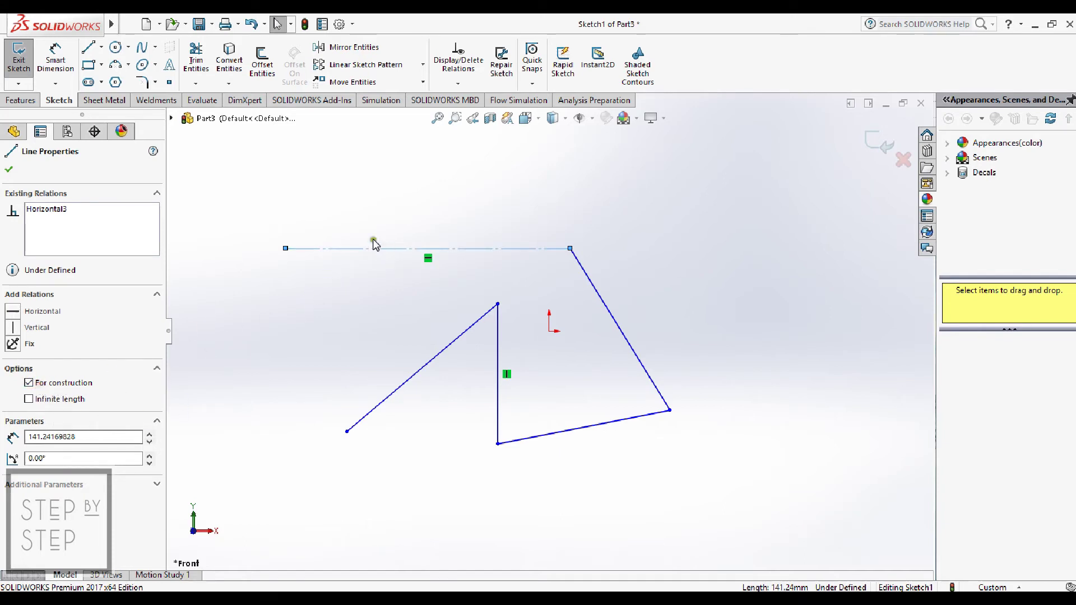
left_click(40, 383)
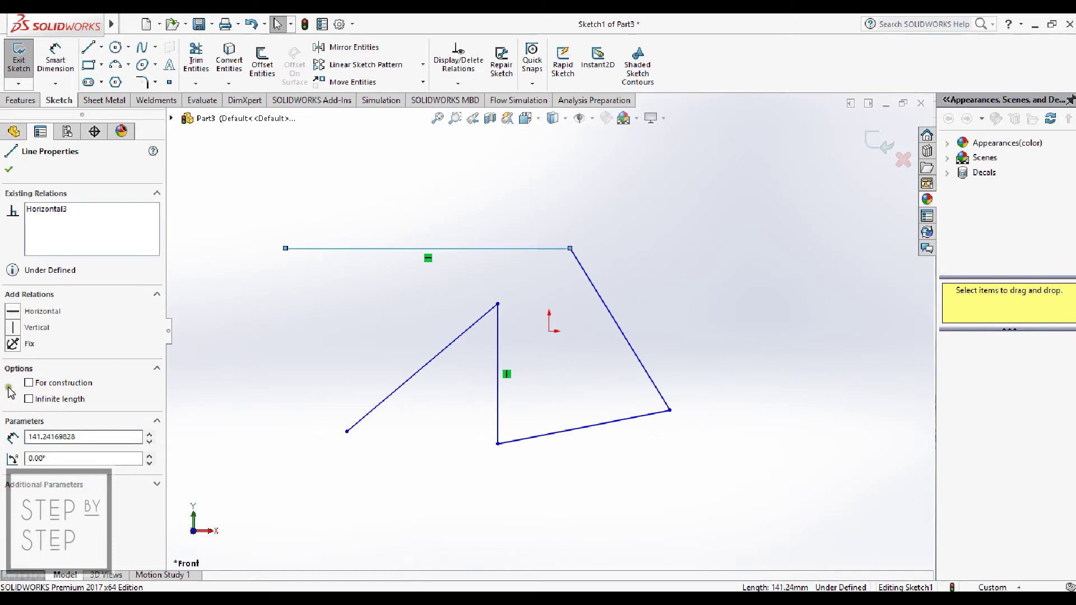
left_click(47, 399)
left_click(47, 399)
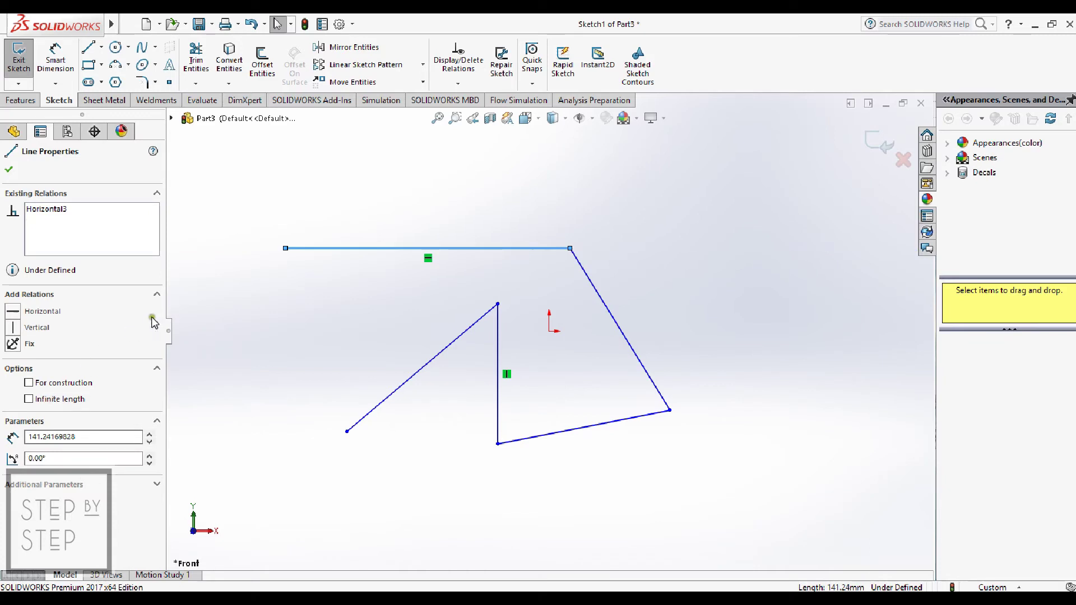
Step: Set the length of the horizontal top line to 100 mm, then select the slanted line joined to its end
double_click(94, 438)
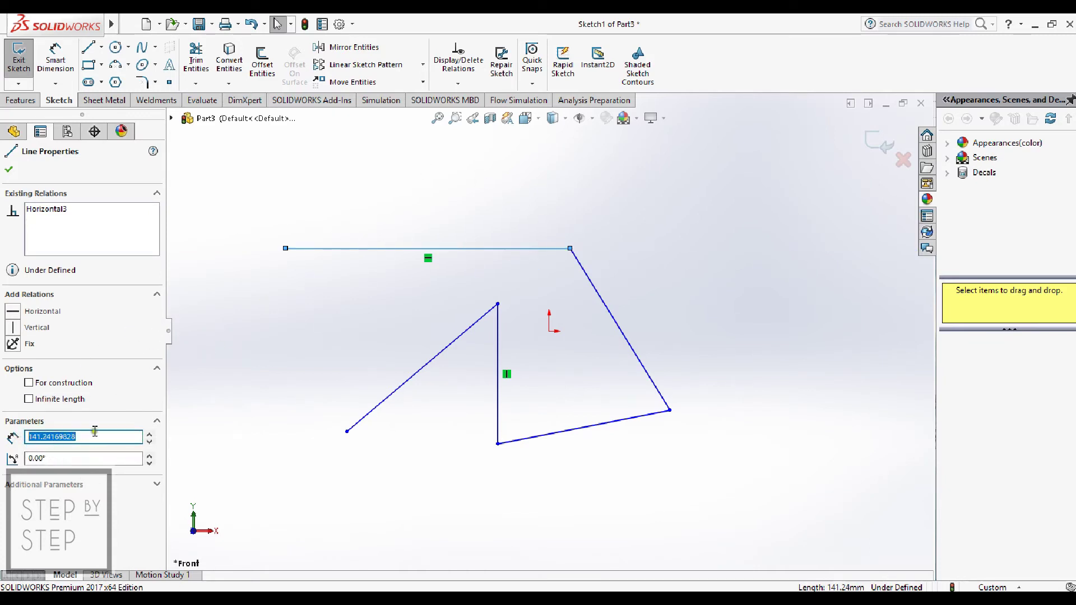
type("100")
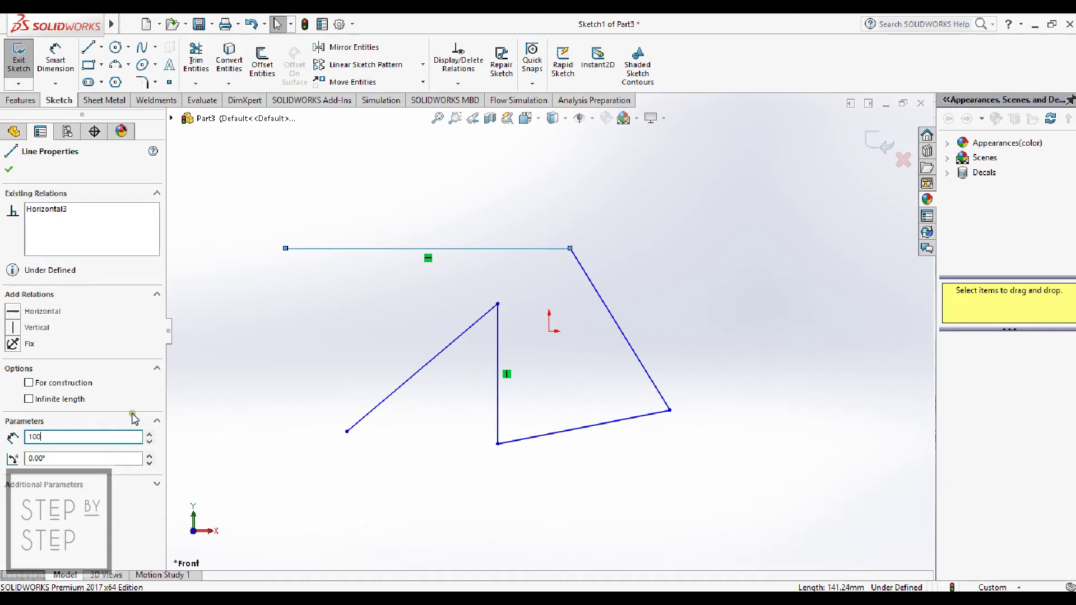
left_click(38, 459)
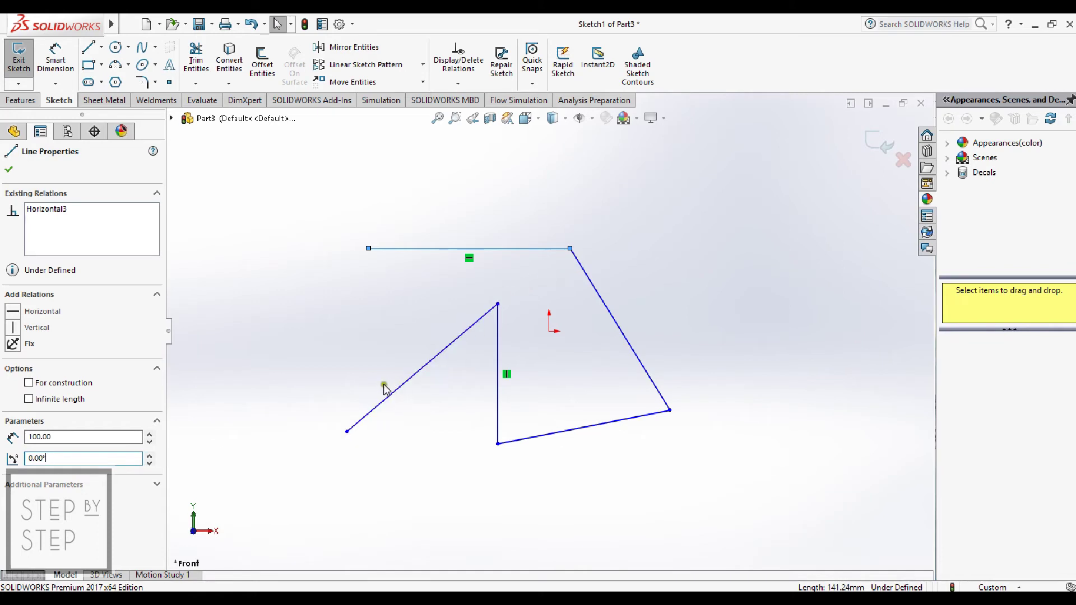
left_click(636, 360)
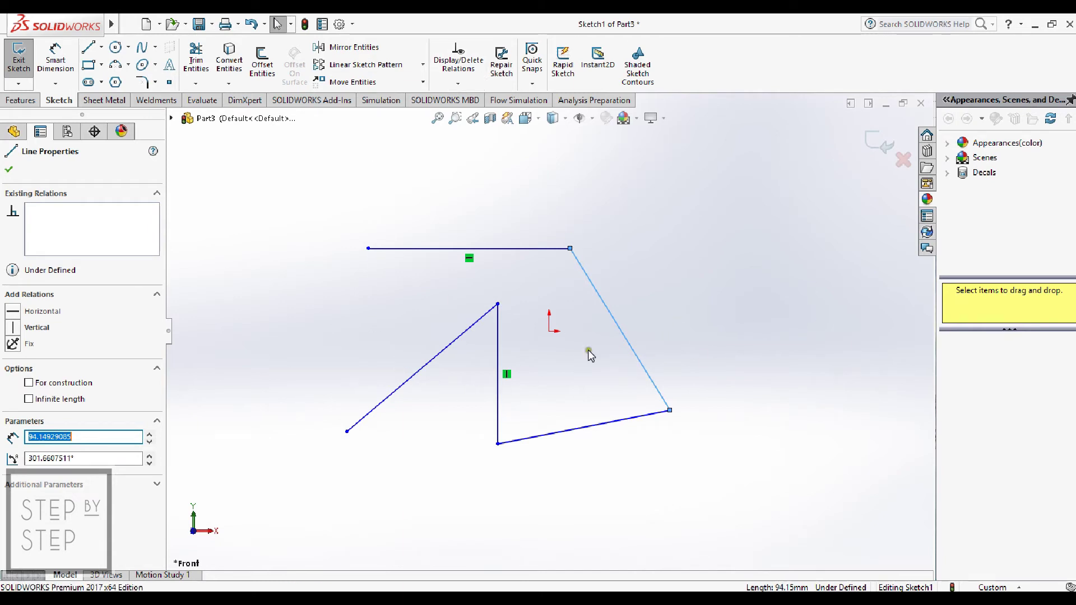
Step: Sketch a wide corner rectangle above and to the right of the connected lines
left_click(91, 66)
left_click(612, 178)
left_click(864, 290)
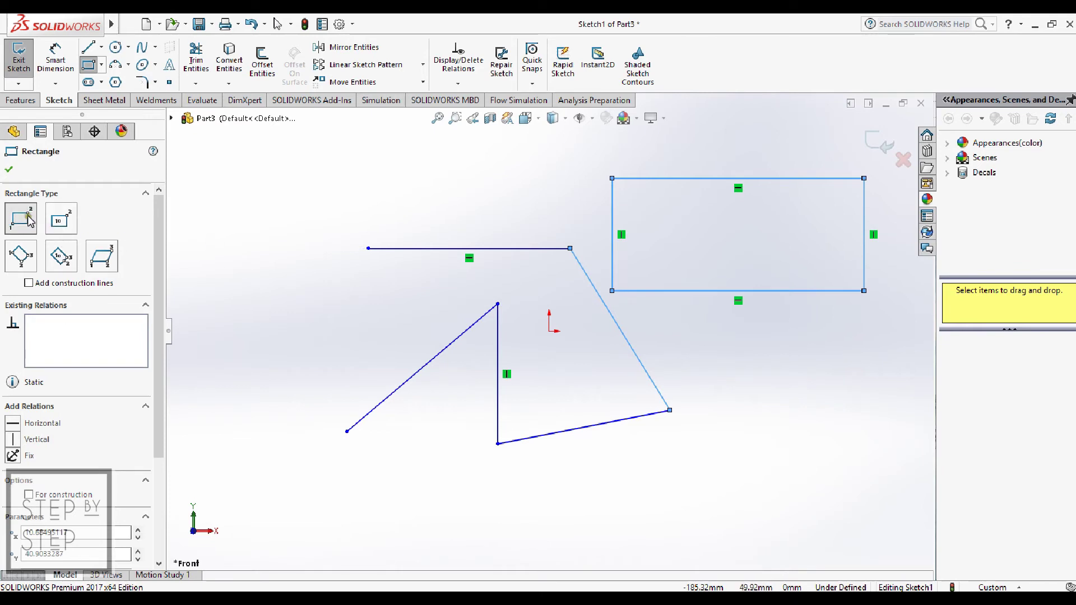
Step: Sketch a center rectangle below the connected lines, with its center vertically aligned with the origin
left_click(60, 220)
left_click(548, 520)
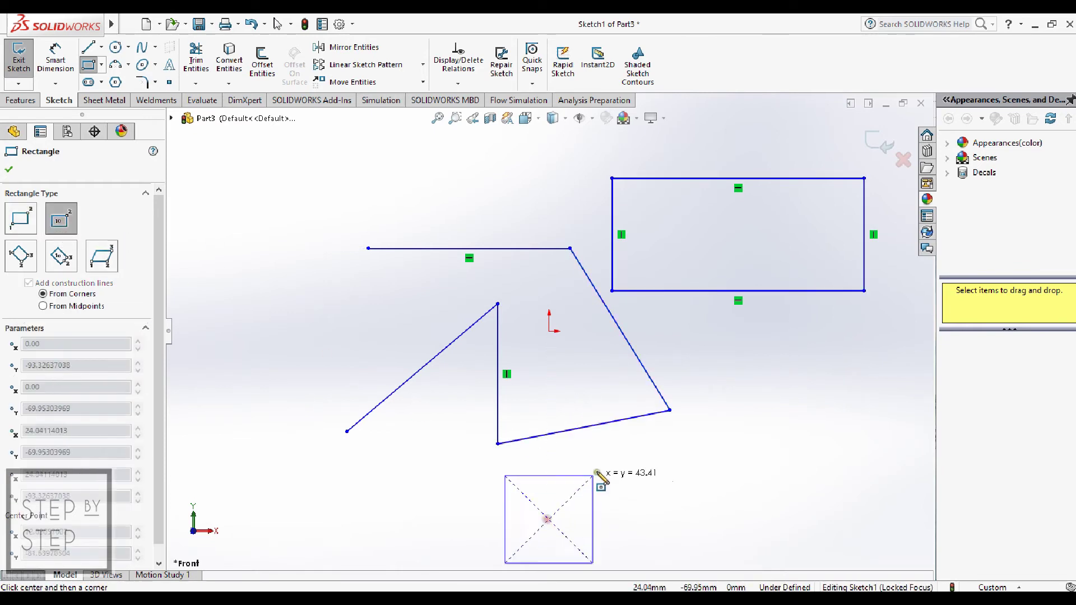
left_click(626, 480)
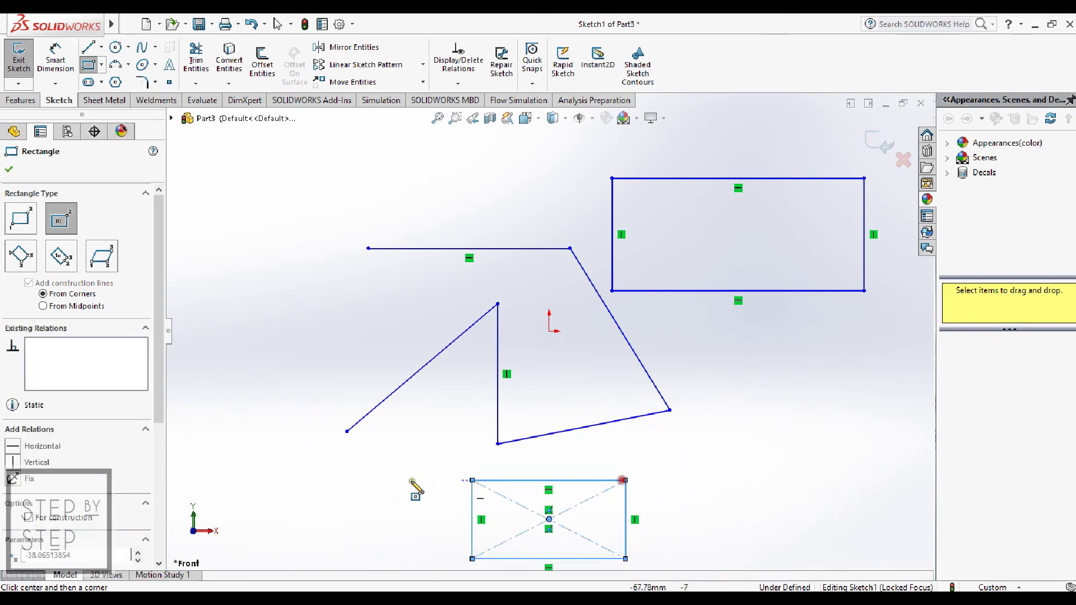
Step: Sketch a 3 point corner rectangle about 44 mm wide and 48 mm high to the left of the horizontal line
left_click(35, 264)
left_click(205, 210)
left_click(295, 209)
left_click(294, 306)
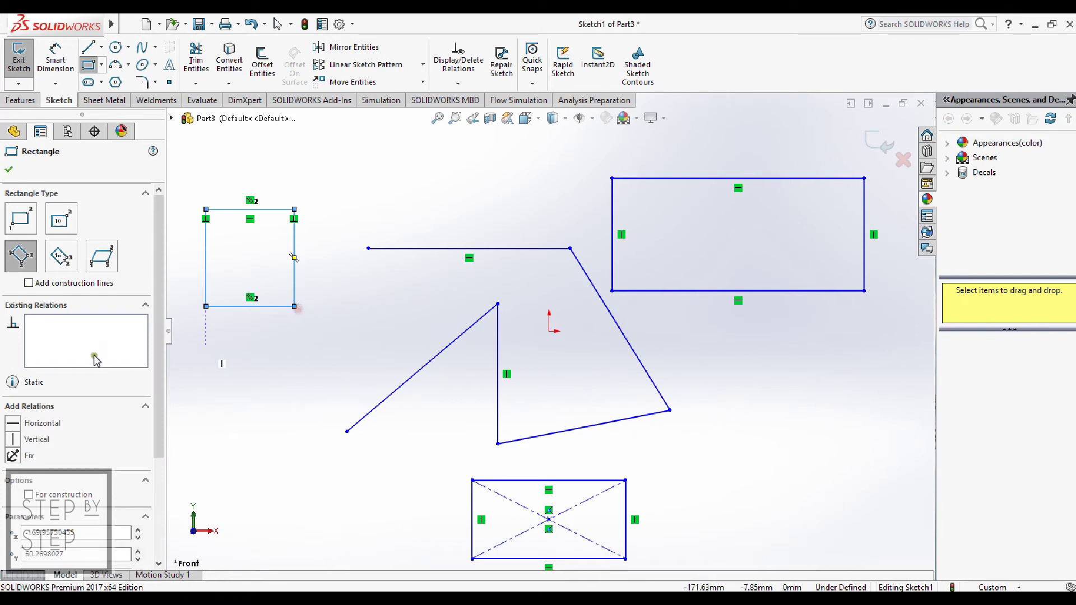
Step: Sketch a tilted 3 point center rectangle, about 69 by 37 mm, below the wide corner rectangle and look through its parameters
left_click(61, 258)
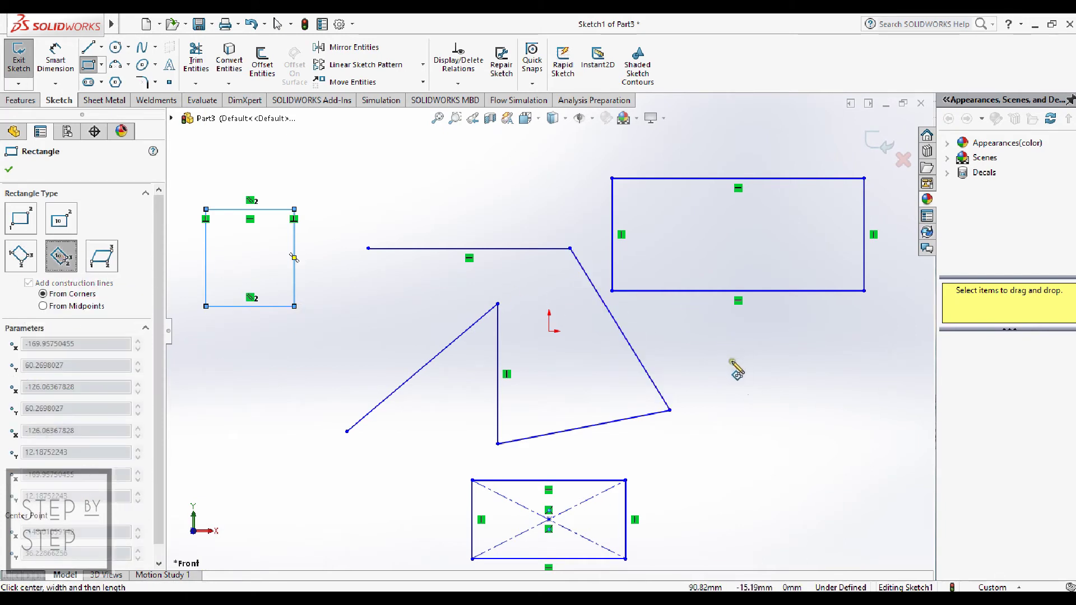
left_click(748, 388)
left_click(816, 411)
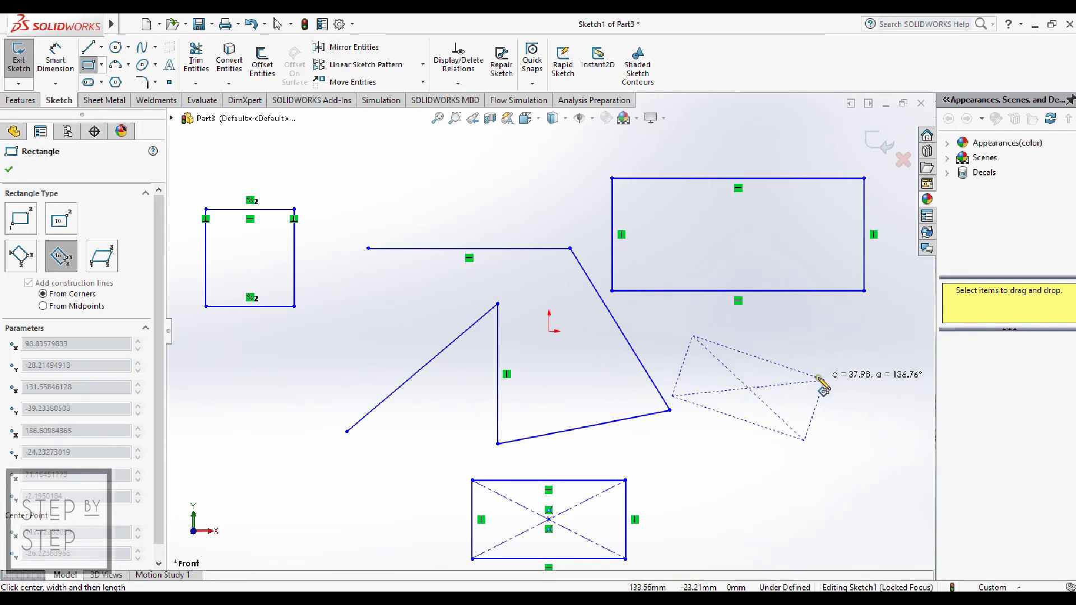
left_click(825, 376)
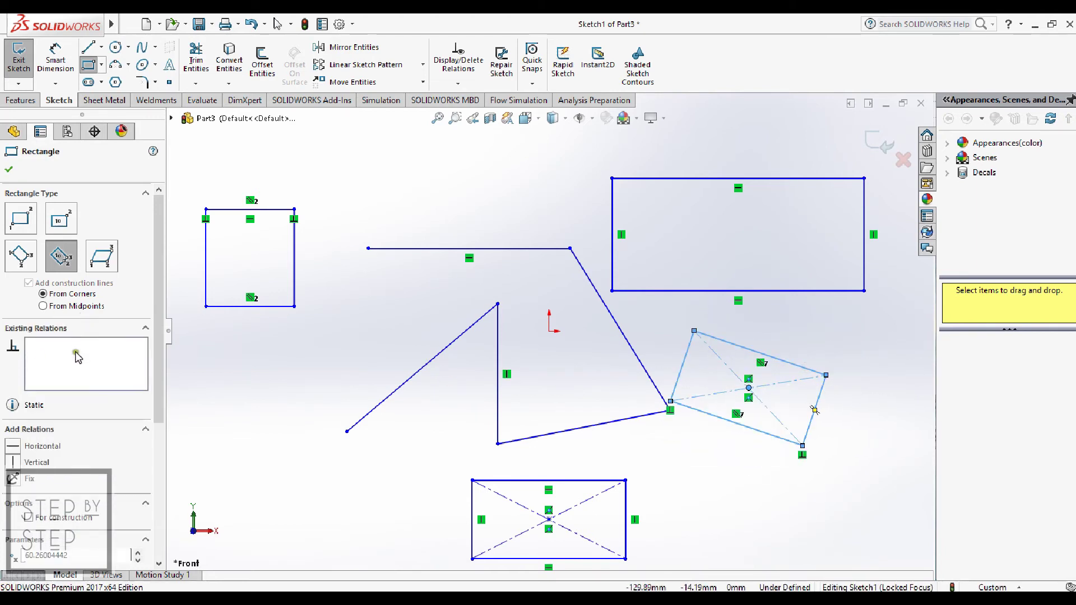
left_click_drag(159, 307, 159, 451)
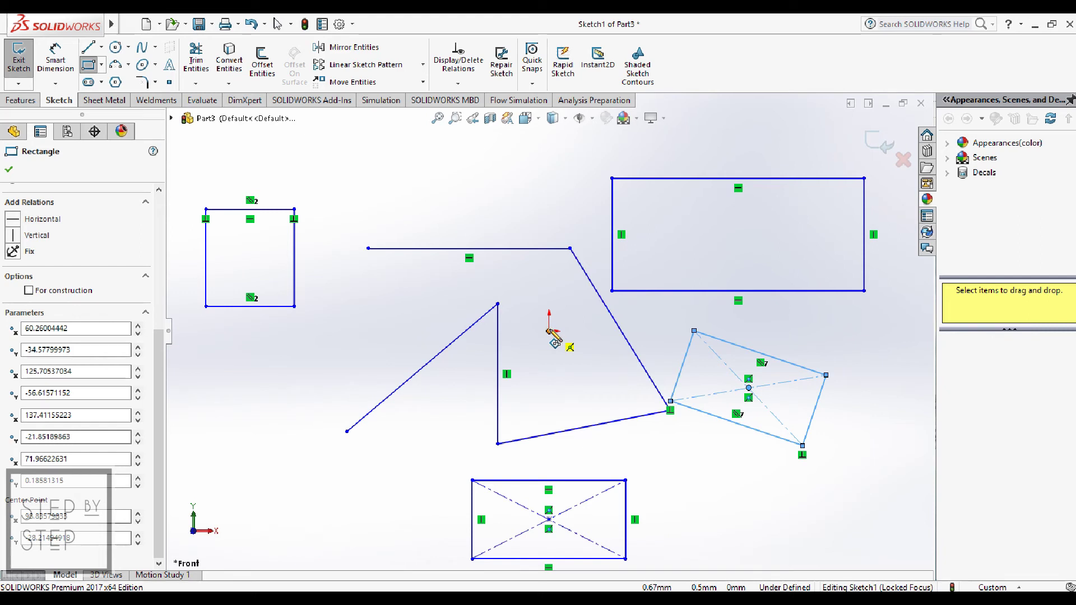
left_click_drag(158, 359, 149, 214)
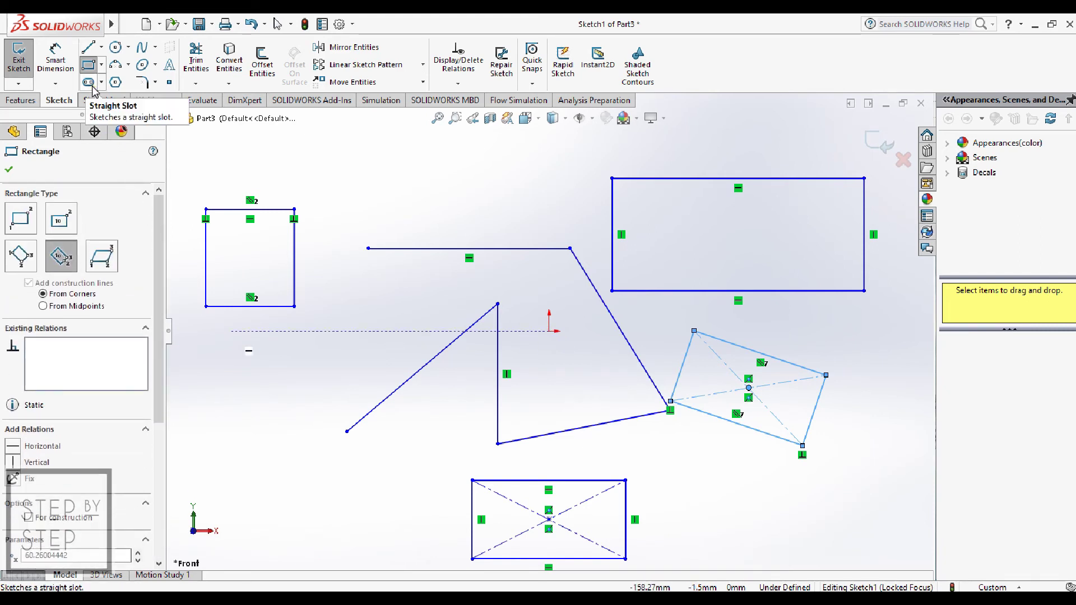
Step: Sketch a horizontal straight slot above the top line, about 82 mm between centers and 21 mm wide
left_click(94, 89)
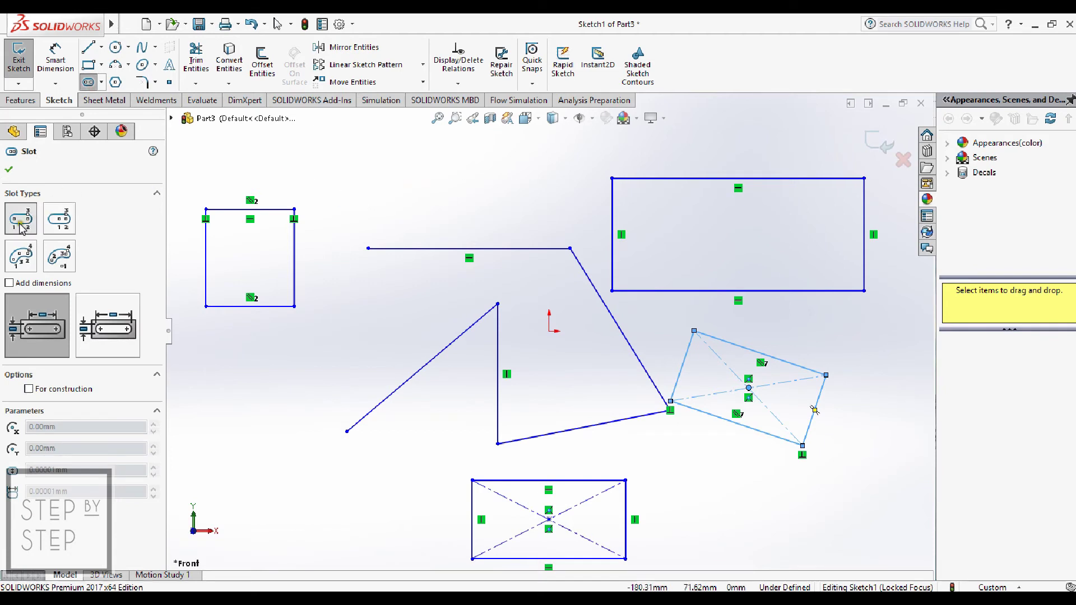
left_click(354, 186)
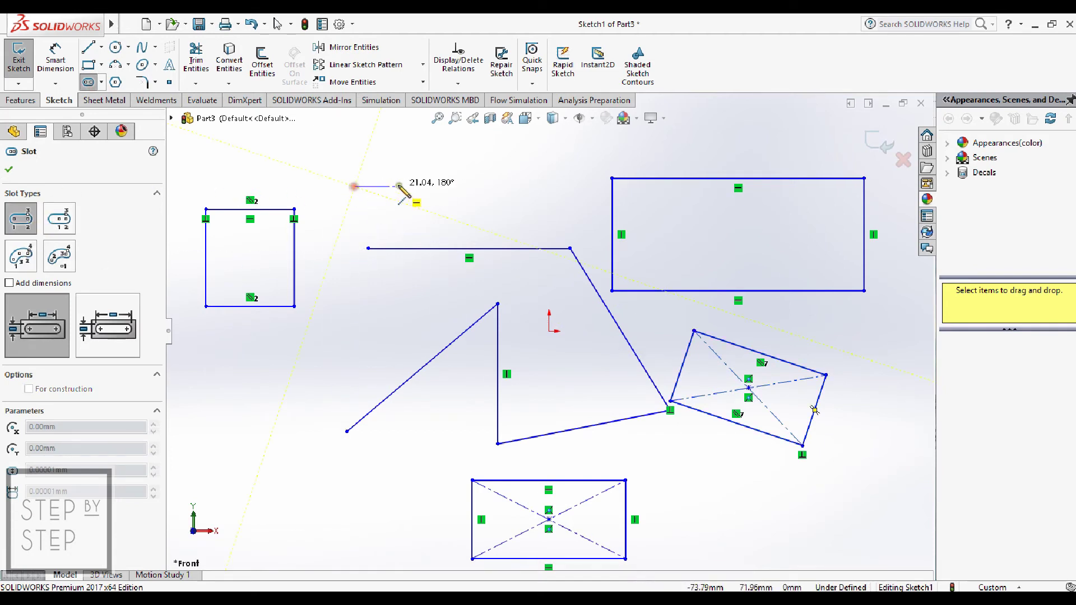
left_click(521, 186)
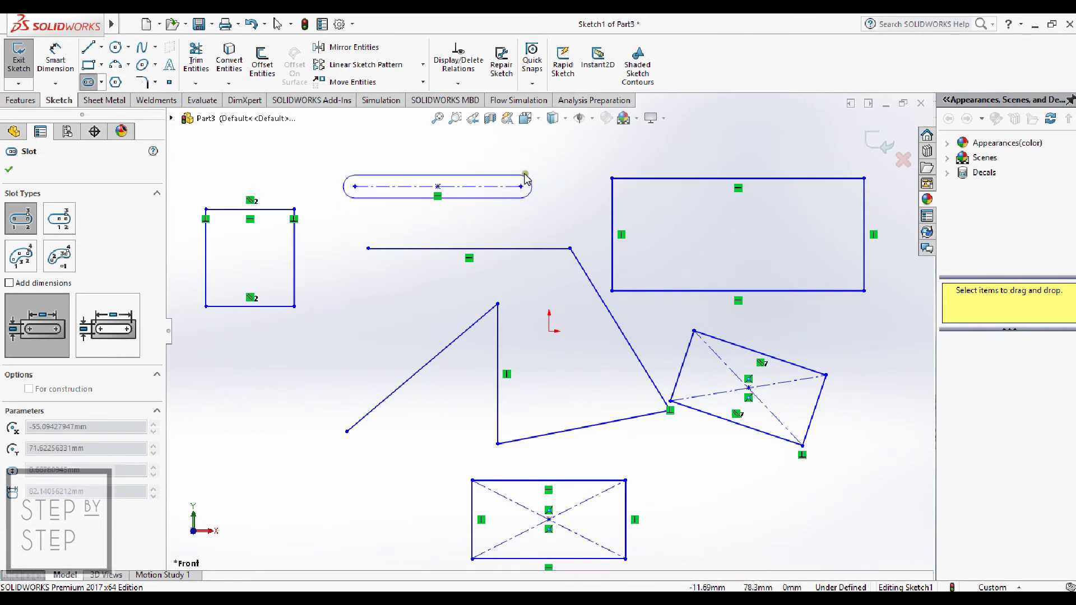
left_click(530, 165)
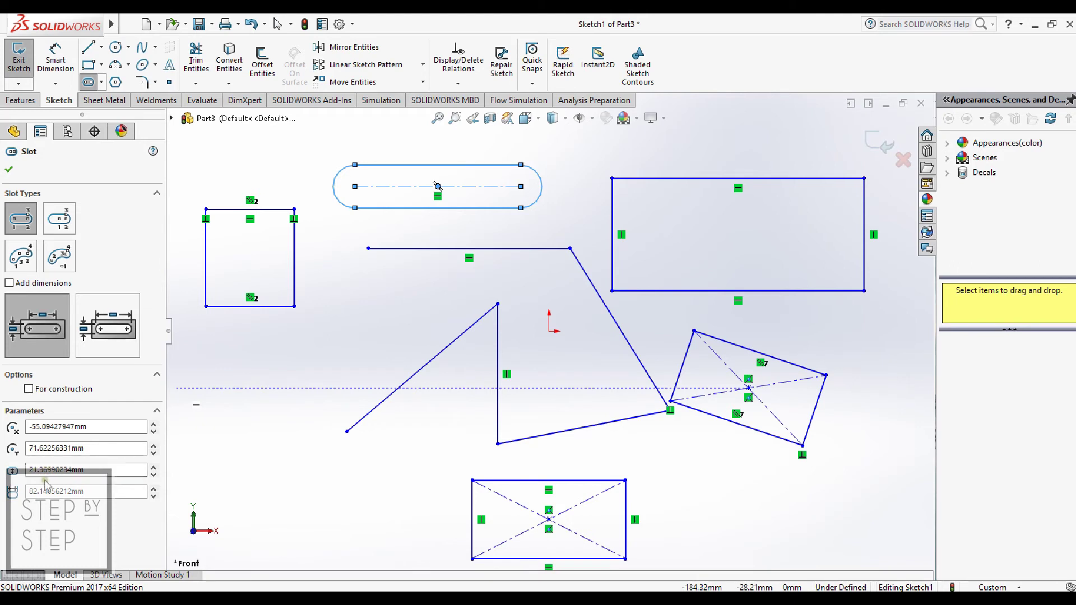
Step: Set the straight slot's center-to-center length to 100 mm
left_click(98, 491)
double_click(98, 491)
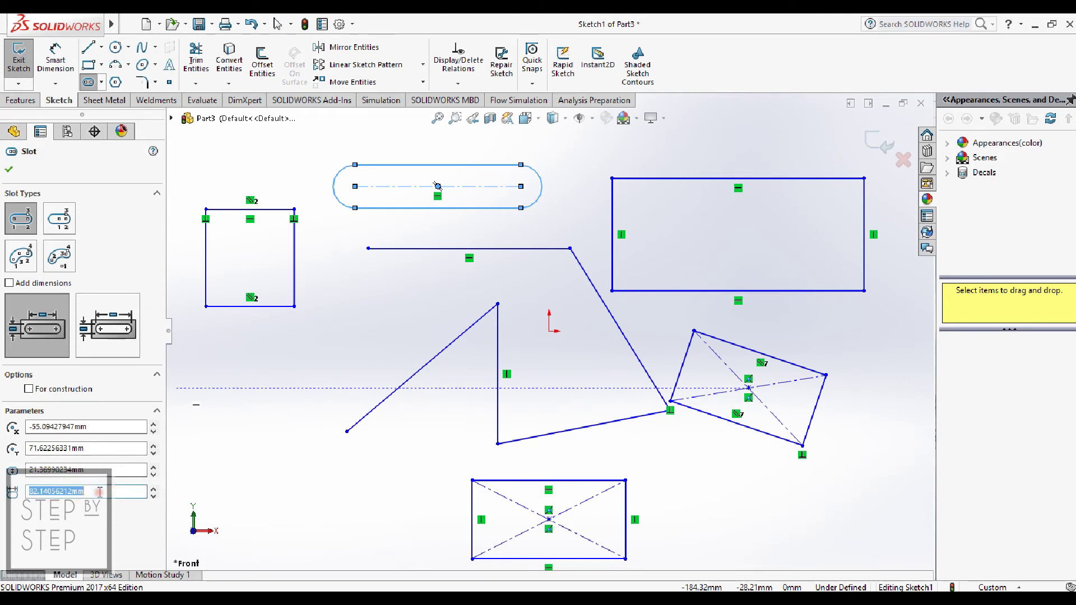
type("100")
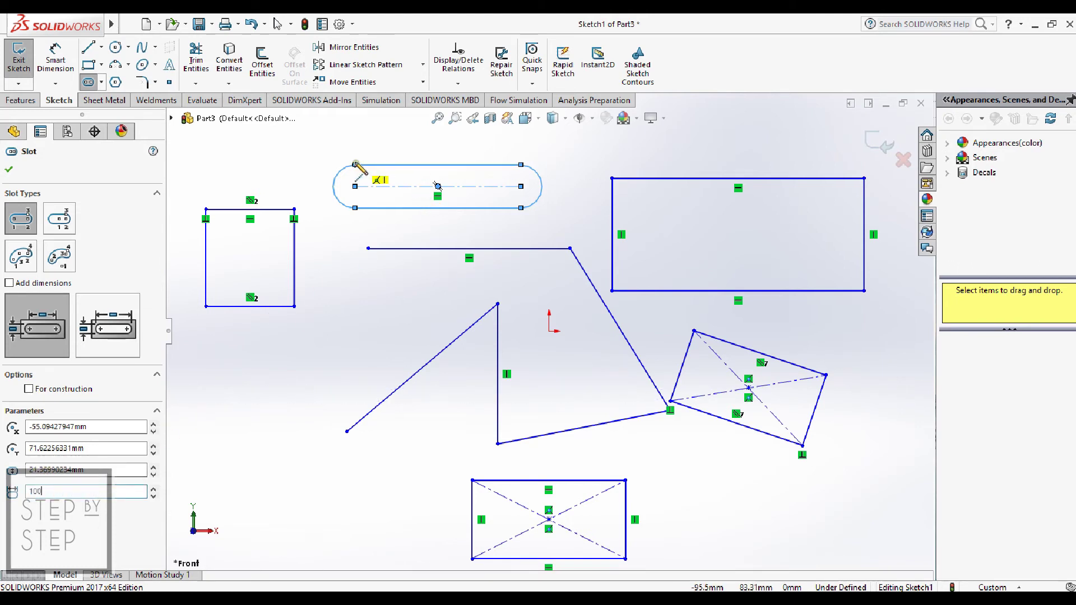
key("Return")
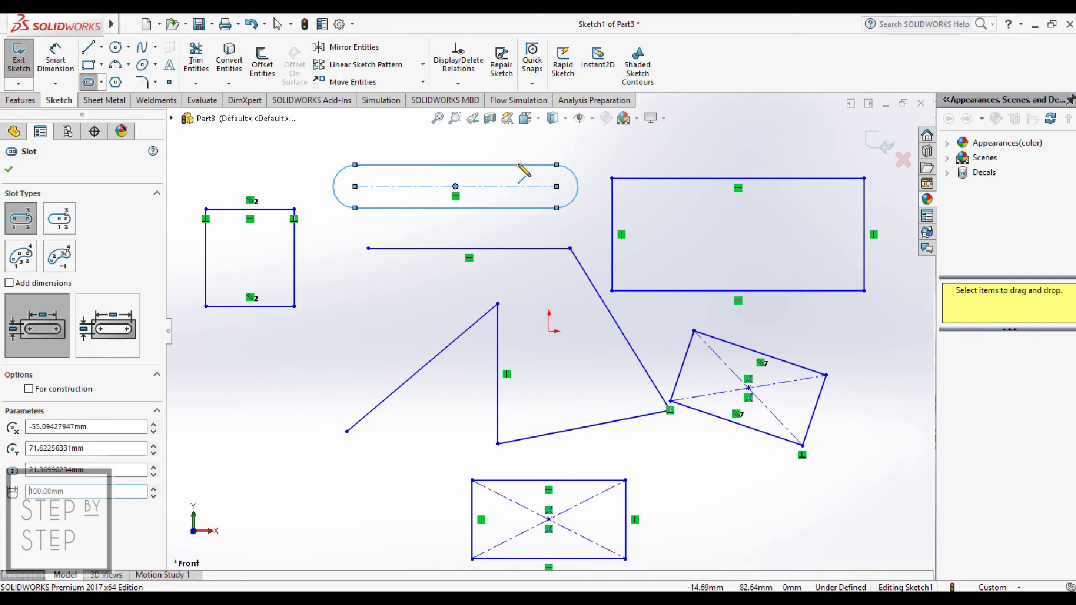
Step: Set the straight slot's width to 25 mm
key("shift+Tab")
type("25")
key("Return")
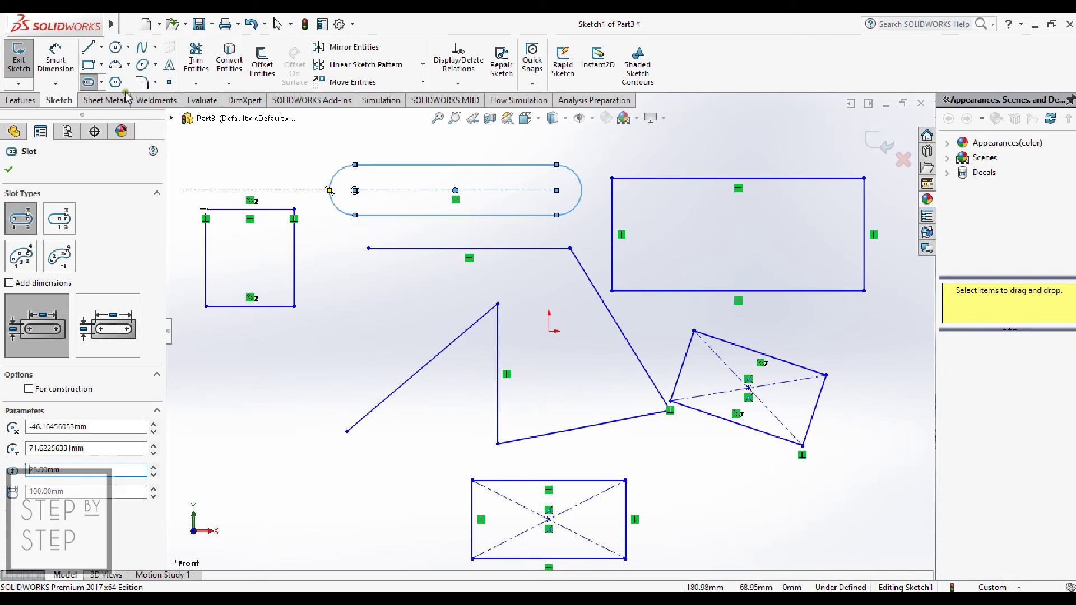
Step: Sketch a center-point circle below the 3 point corner rectangle and set its radius to 50 mm
left_click(116, 47)
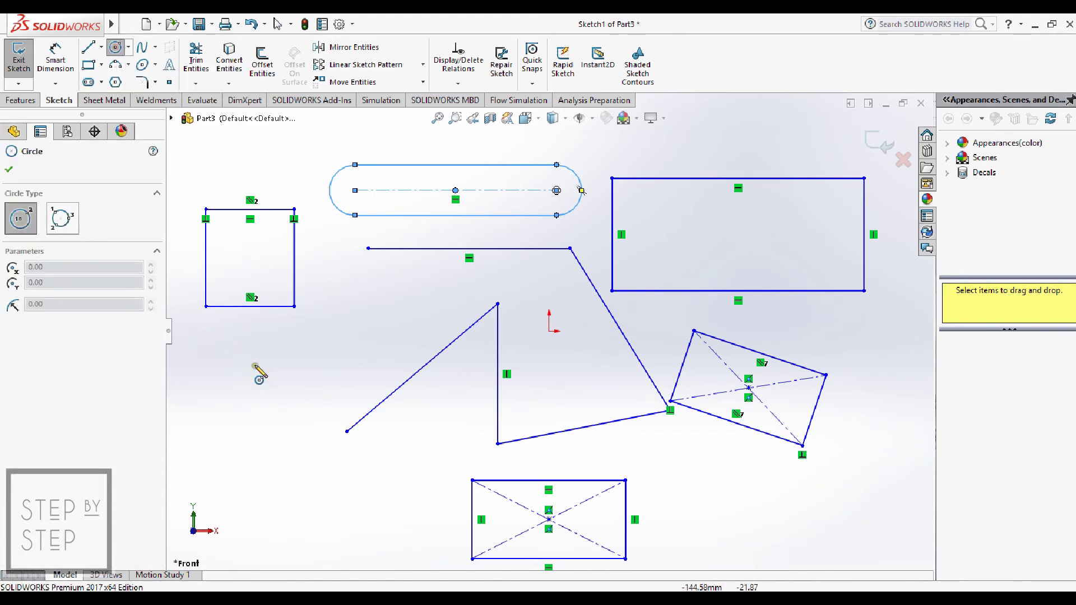
left_click(247, 401)
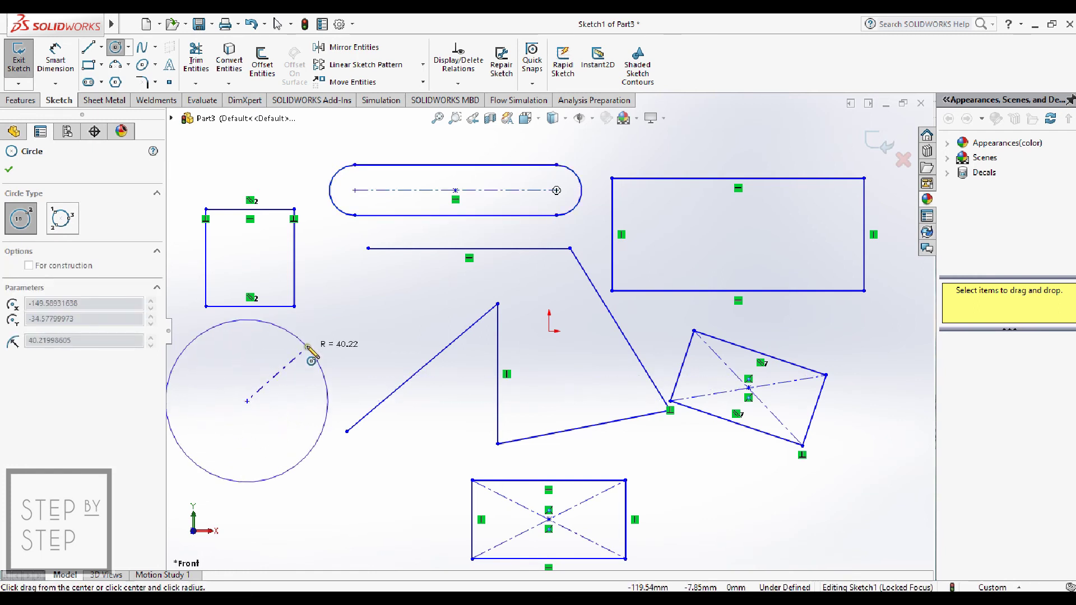
left_click(293, 357)
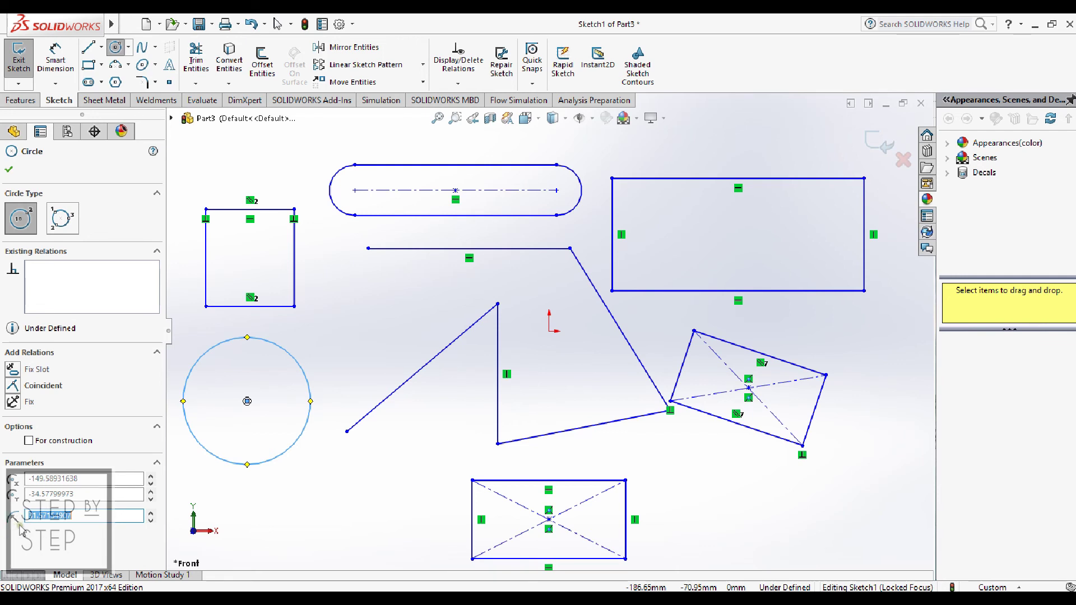
type("0")
key("Return")
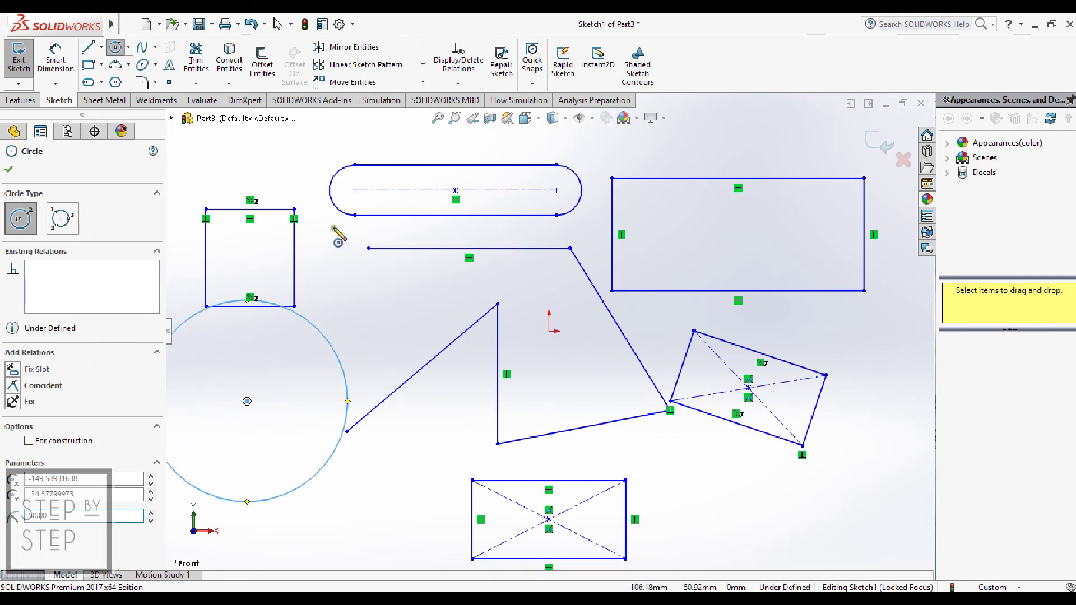
key("Escape")
Step: Merge the circle's center point with the lower free endpoint of the slanted line beside it
left_click(247, 402)
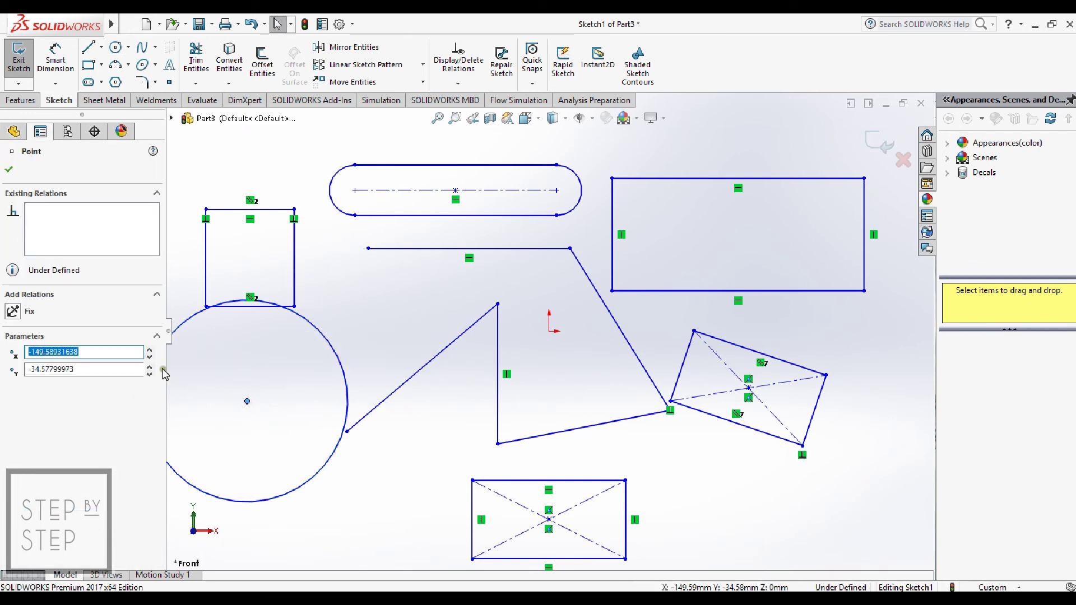
left_click(247, 402)
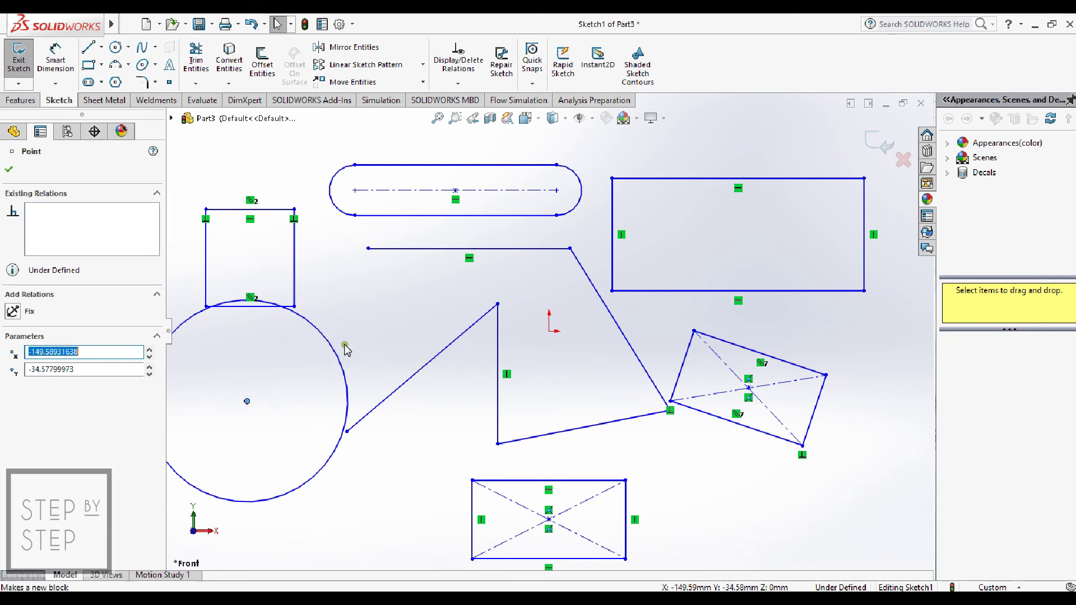
left_click(348, 433, "ctrl")
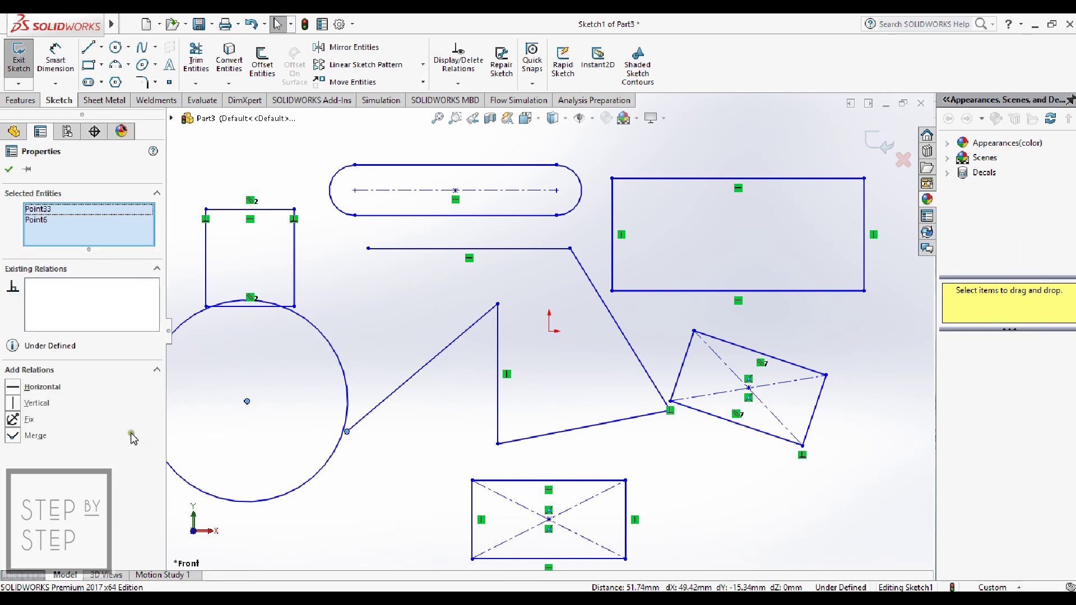
left_click(12, 437)
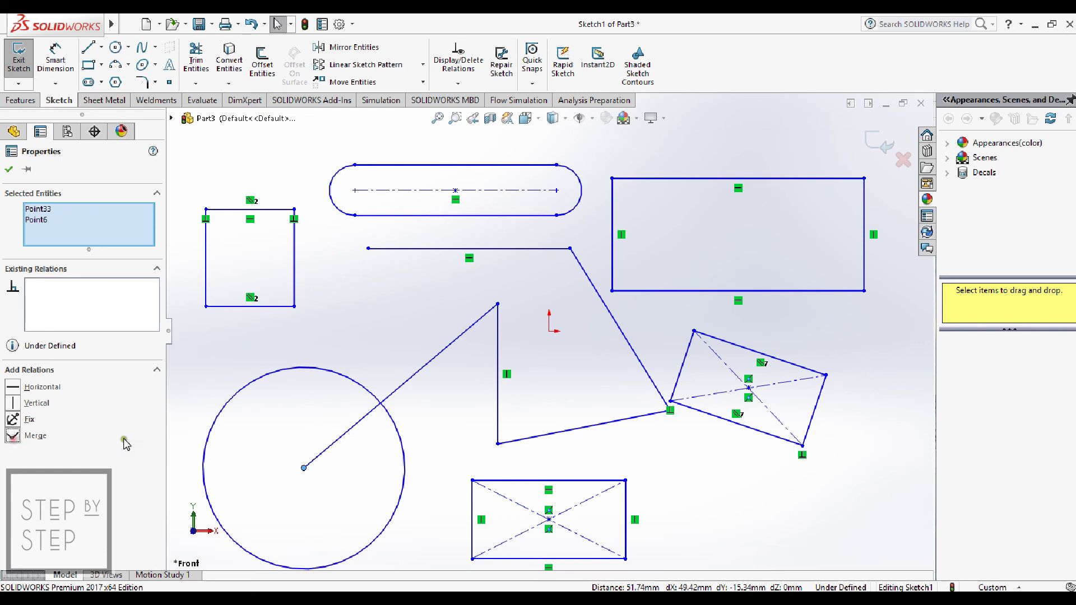